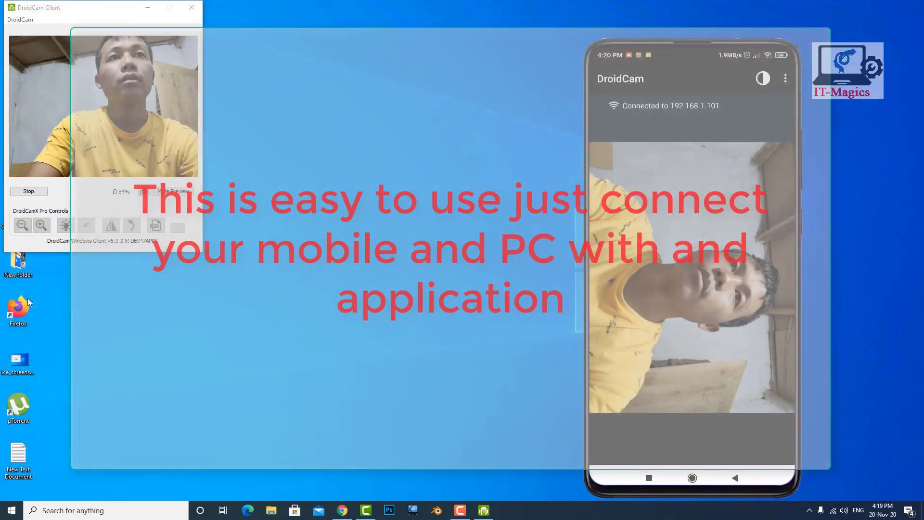
# Launch Firefox from its desktop shortcut while the DroidCam feed keeps running
pyautogui.doubleClick(19, 312)
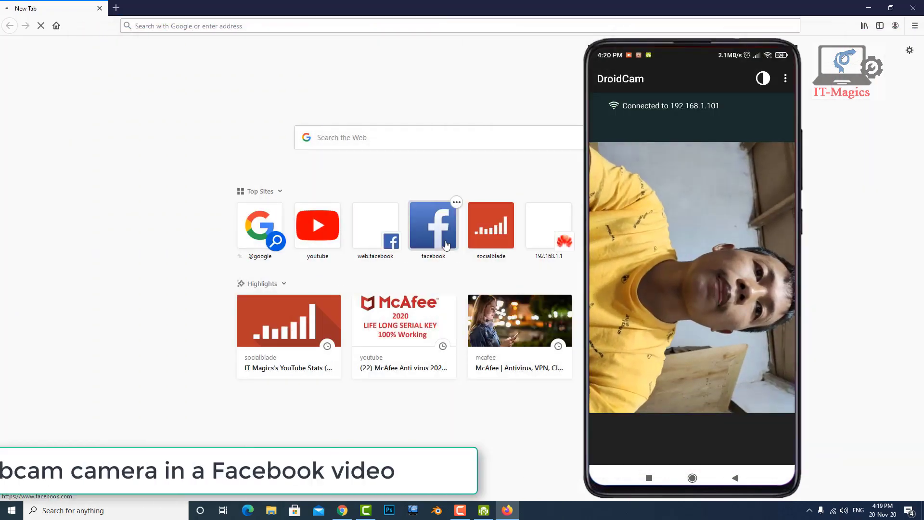
# Start a Messenger video call to the chat contact from Facebook and allow camera access
pyautogui.click(445, 246)
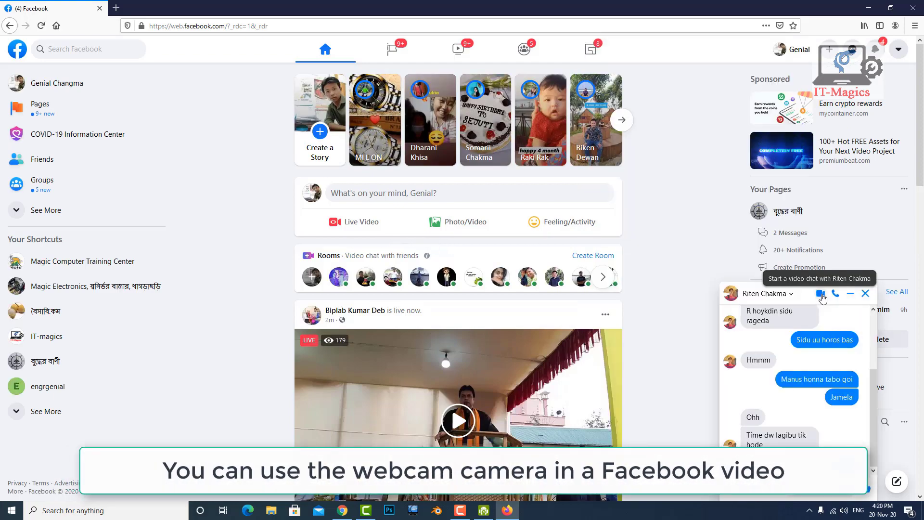
pyautogui.click(821, 294)
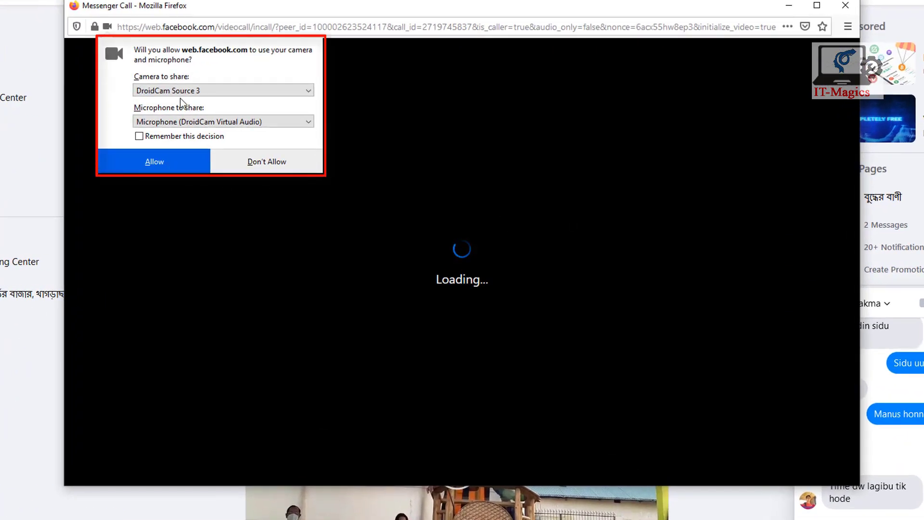
pyautogui.click(173, 165)
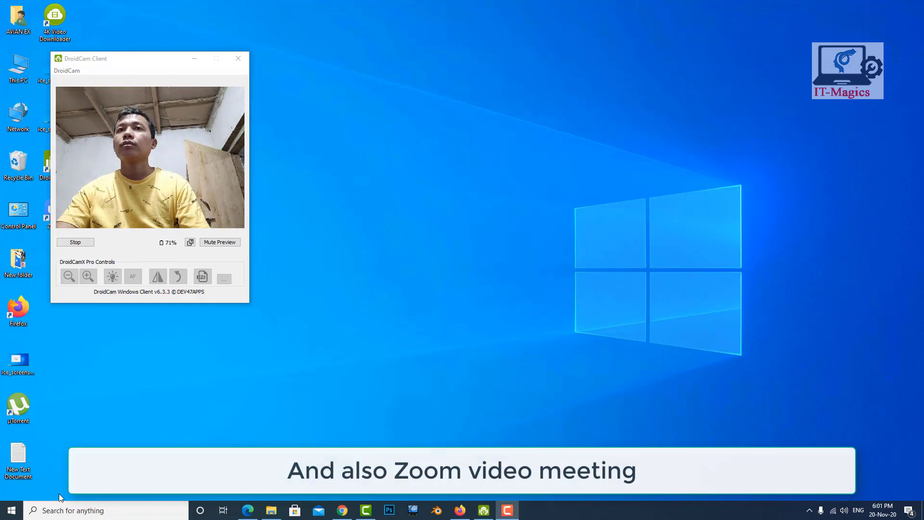
# Launch Zoom from the Start menu's Recently added list
pyautogui.click(12, 511)
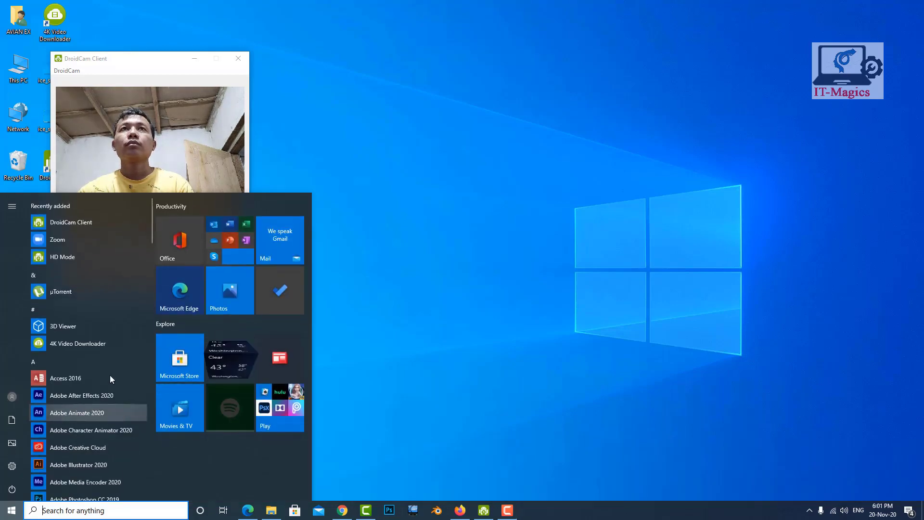
pyautogui.click(64, 242)
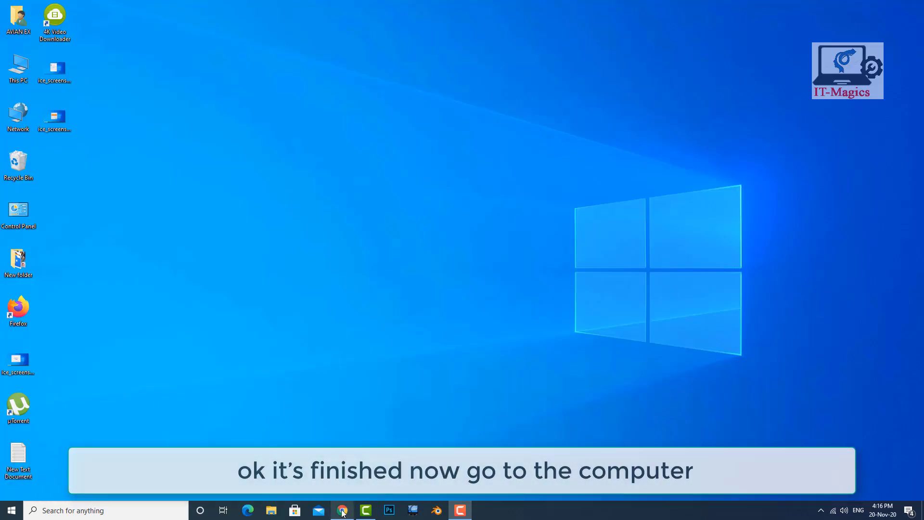
# Search Google for 'droidcam pc' in Chrome to reach the Dev47Apps Windows page
pyautogui.click(342, 511)
pyautogui.click(441, 201)
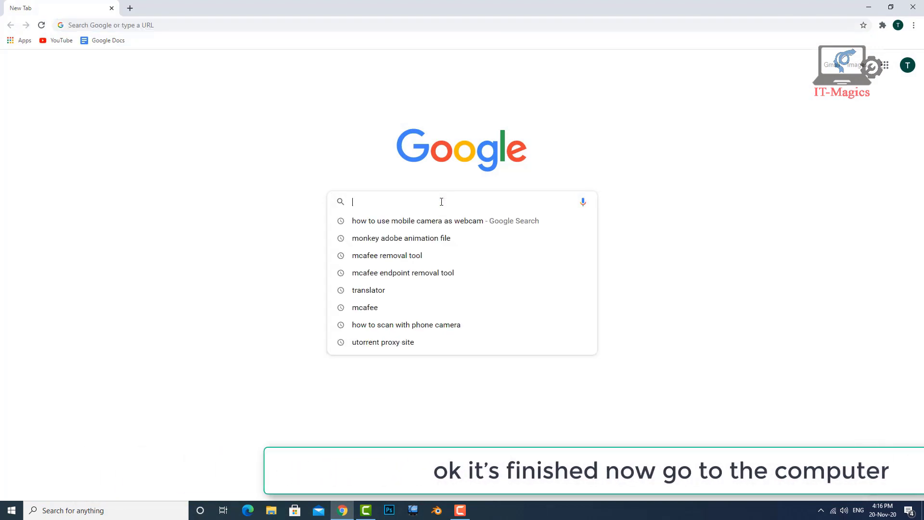
pyautogui.write('d')
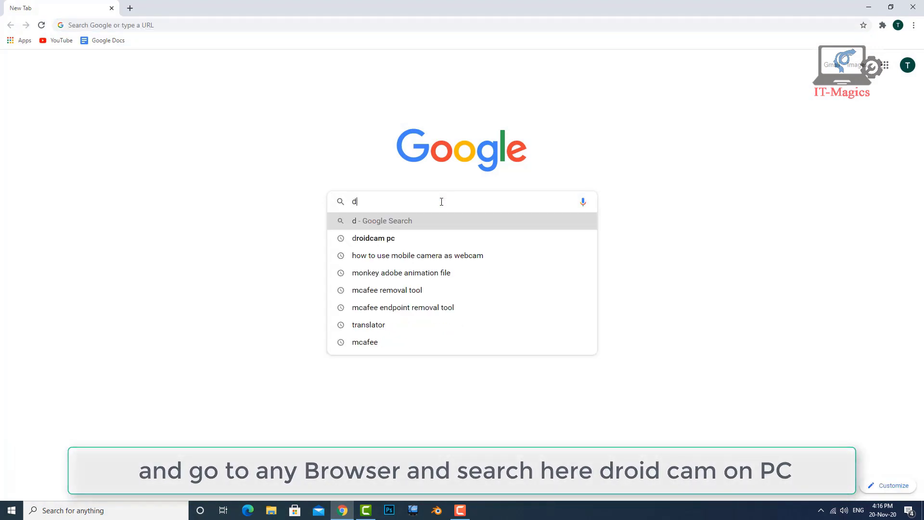
pyautogui.write('roi')
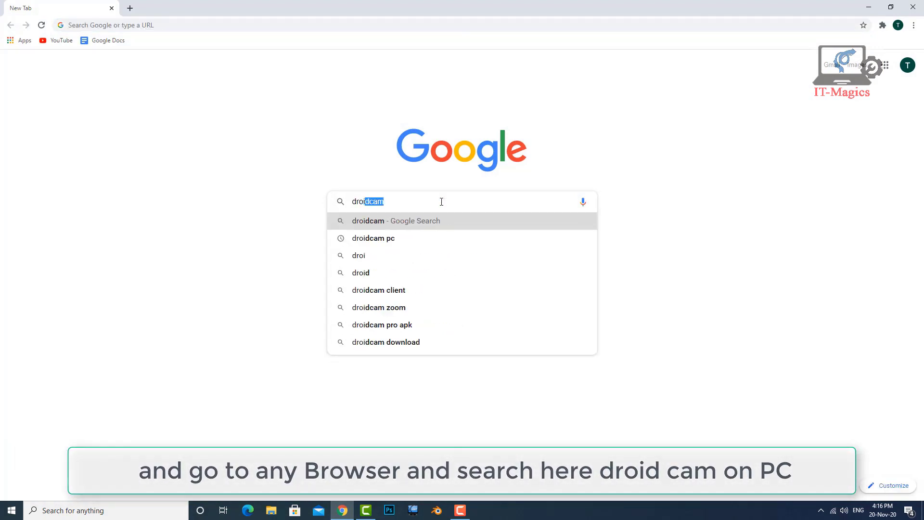
pyautogui.write('dcam pc')
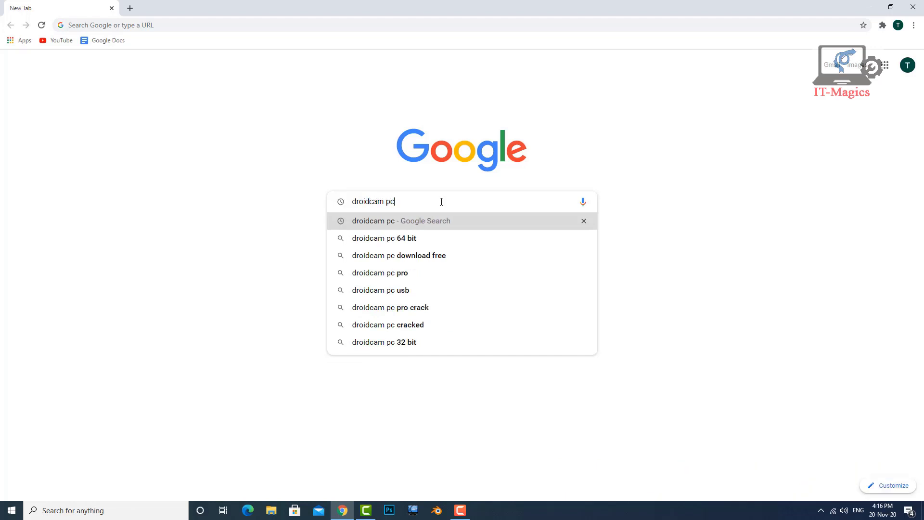
pyautogui.press('Return')
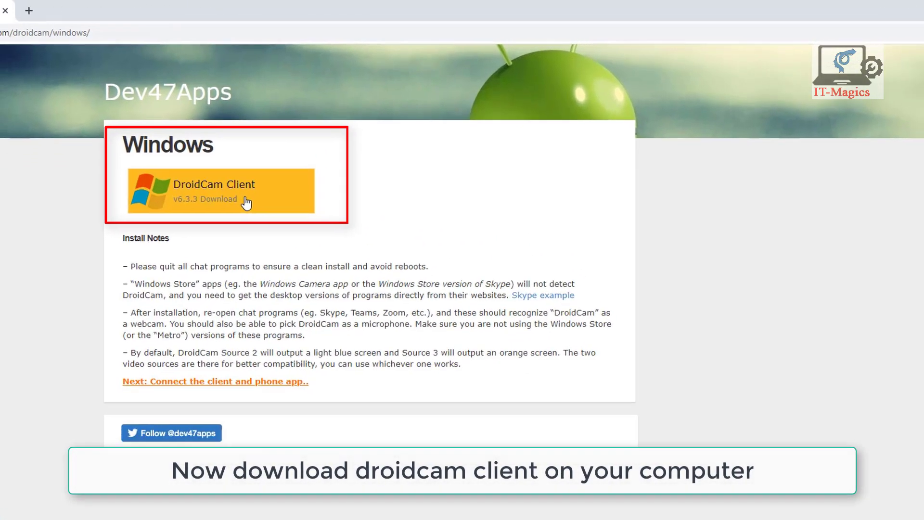
# Download the DroidCam Client v6.3.3 installer and run the downloaded setup file
pyautogui.click(237, 210)
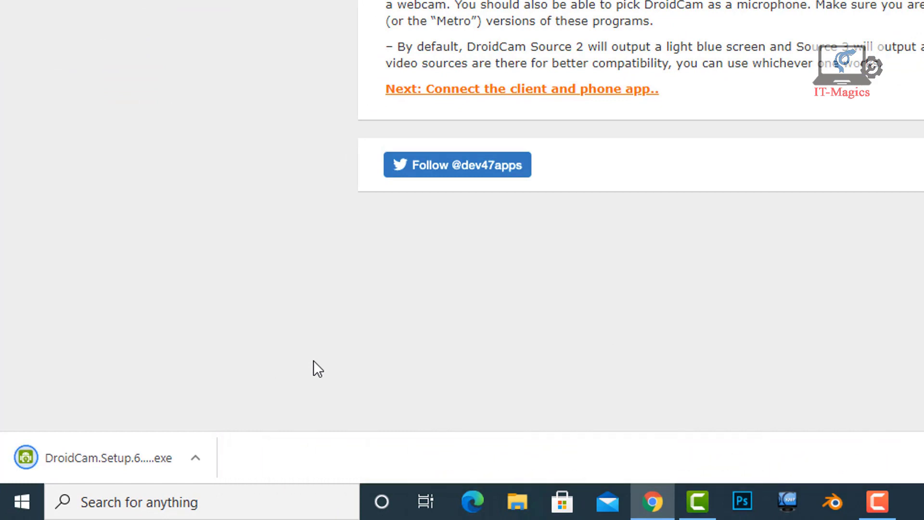
pyautogui.click(116, 458)
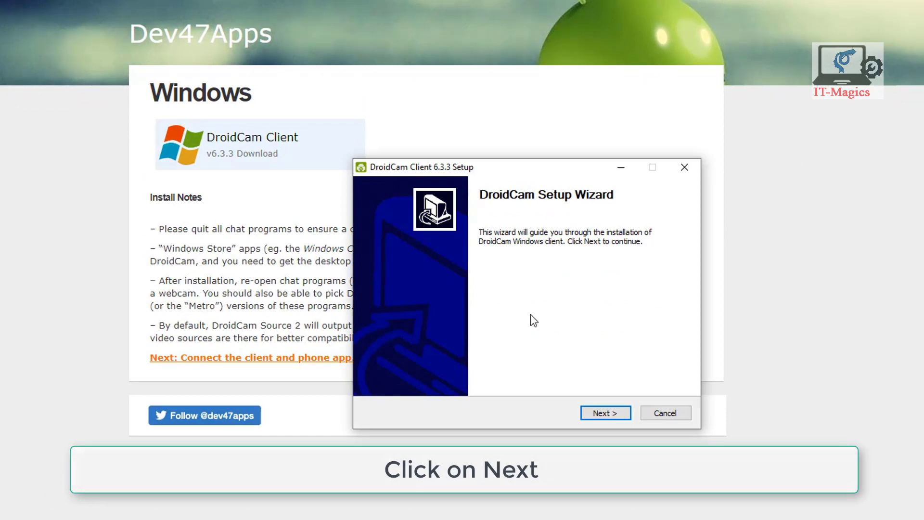
# Install DroidCam Client 6.3.3 with the default folder, accepting the license, then reveal the desktop
pyautogui.click(614, 411)
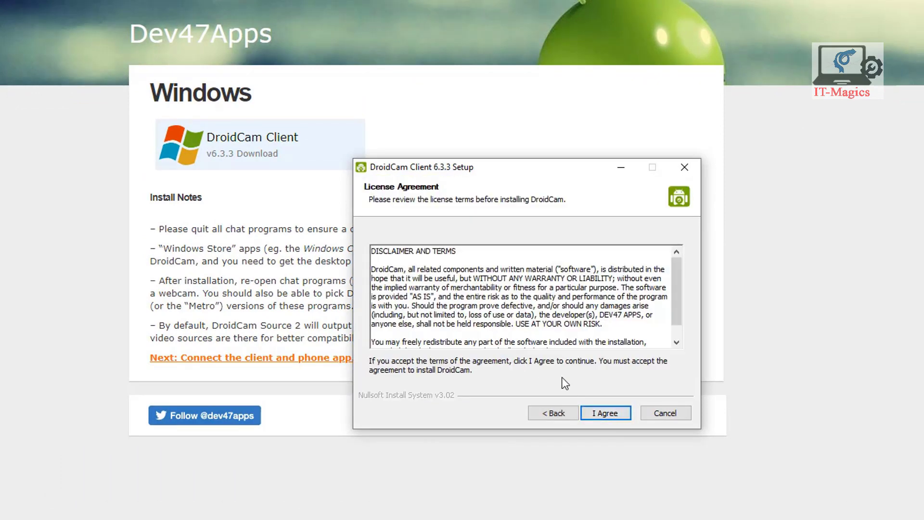
pyautogui.click(610, 416)
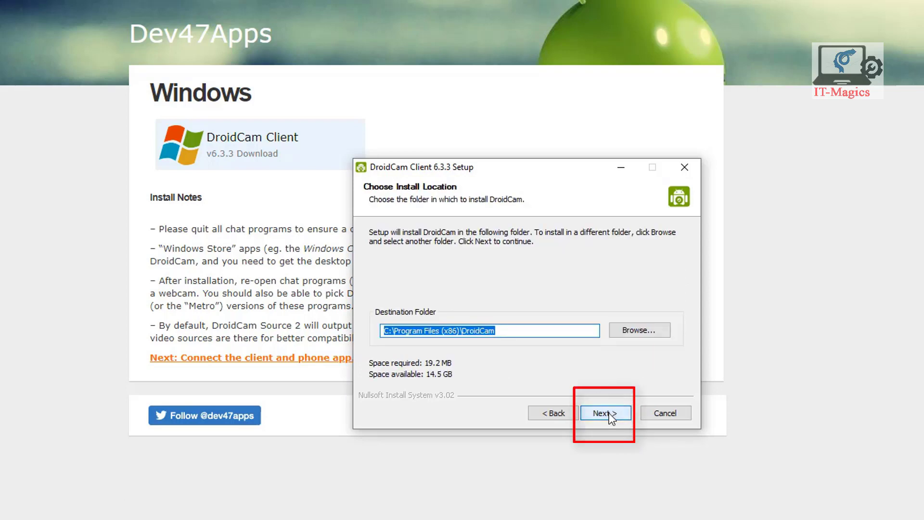
pyautogui.click(610, 415)
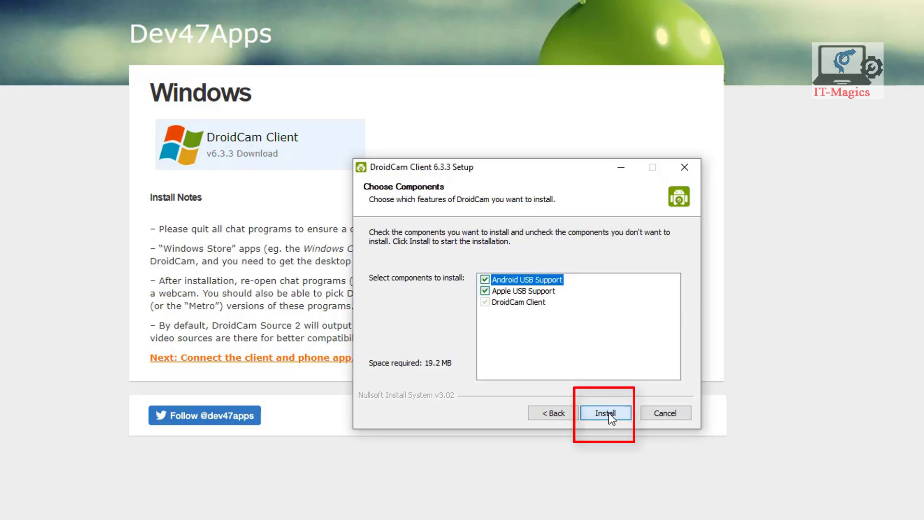
pyautogui.click(614, 414)
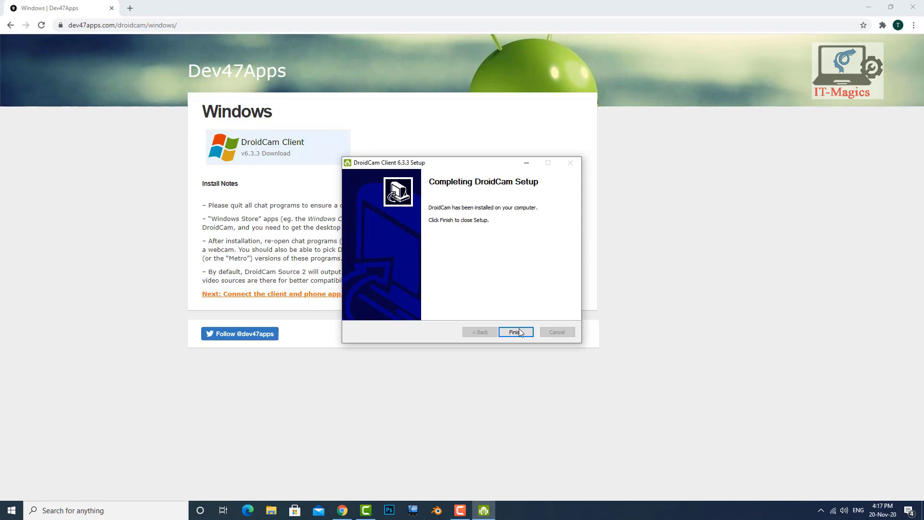
pyautogui.click(517, 332)
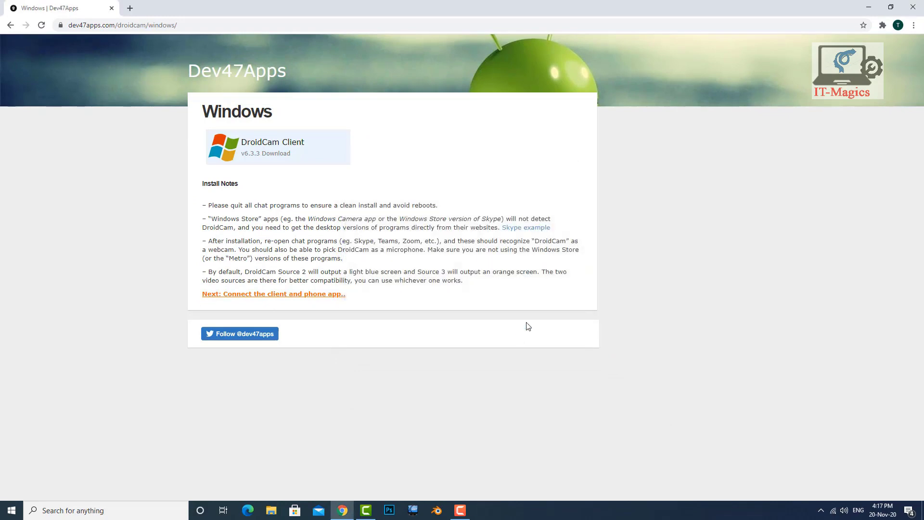
pyautogui.click(871, 7)
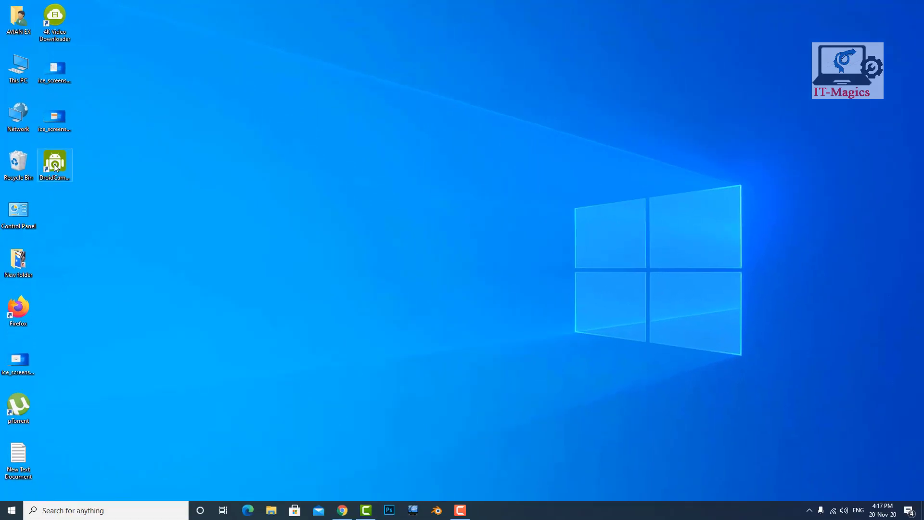
# Launch DroidCam Client and enter device IP 192.168.1.100, port 4747, video on, audio off
pyautogui.doubleClick(55, 166)
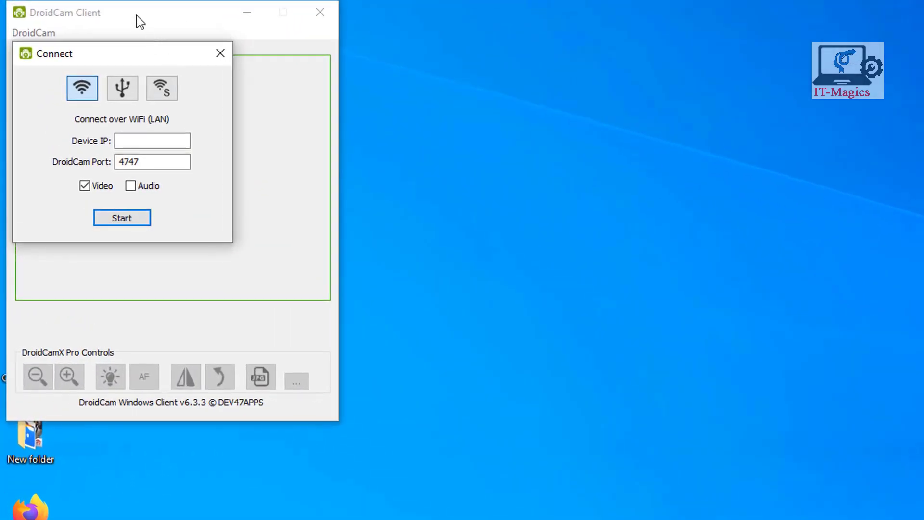
pyautogui.click(151, 137)
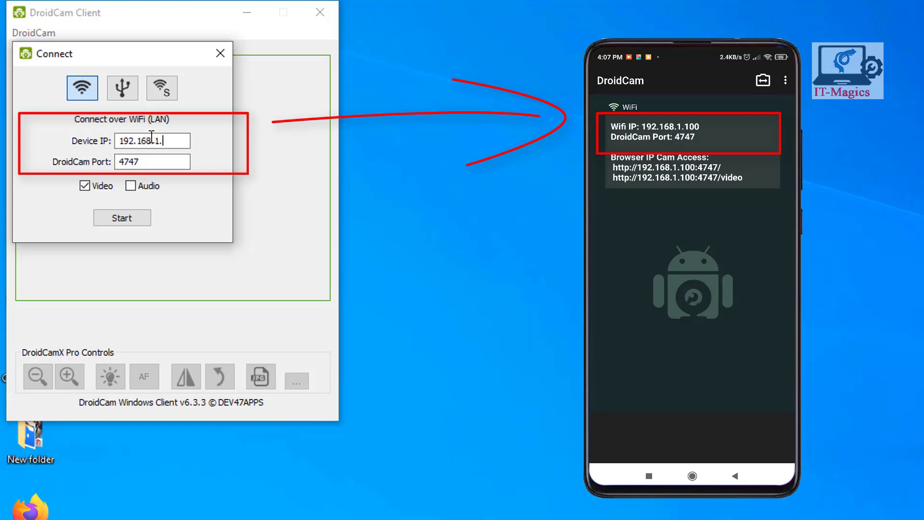
pyautogui.write('100')
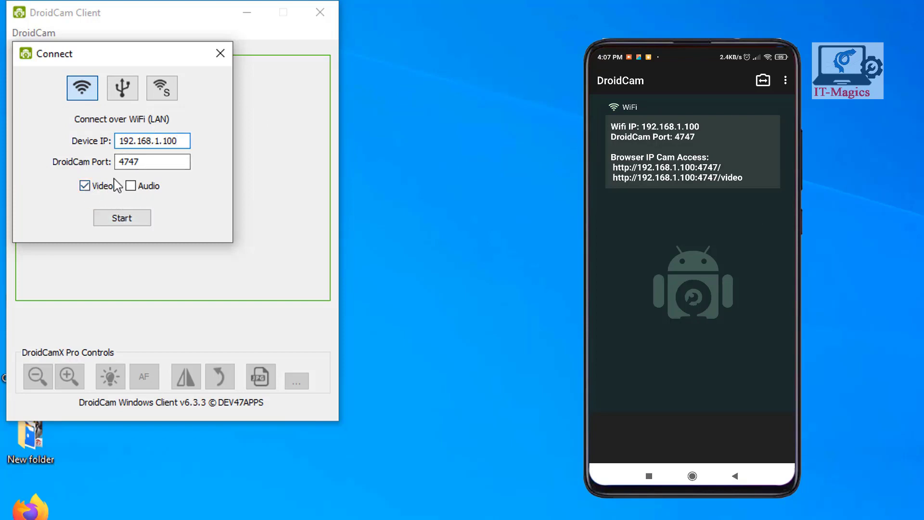
pyautogui.click(131, 186)
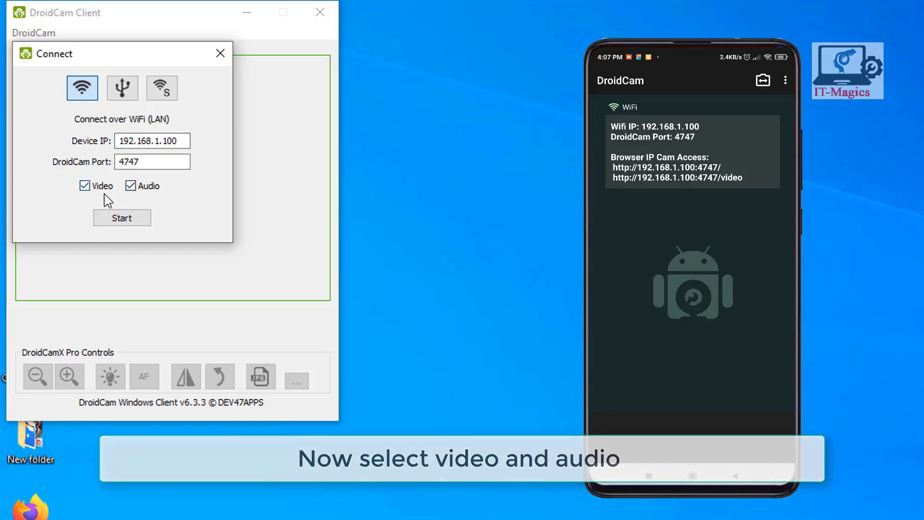
pyautogui.click(131, 187)
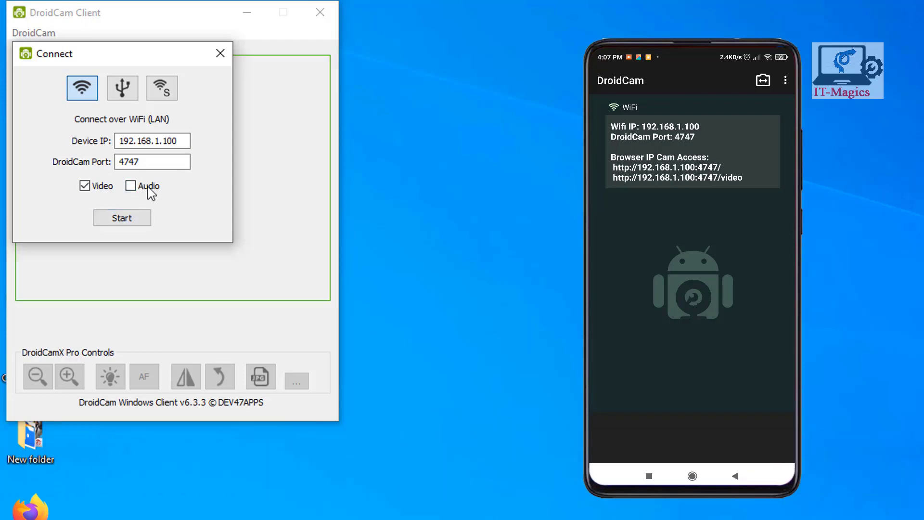
# Connect the client to the phone over WiFi and allow Facebook to use DroidCam Source 3
pyautogui.click(123, 217)
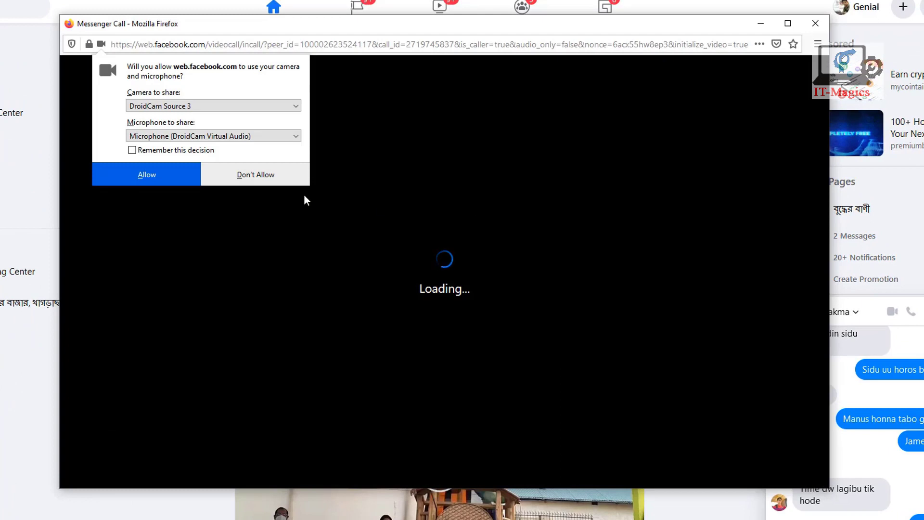
pyautogui.click(205, 109)
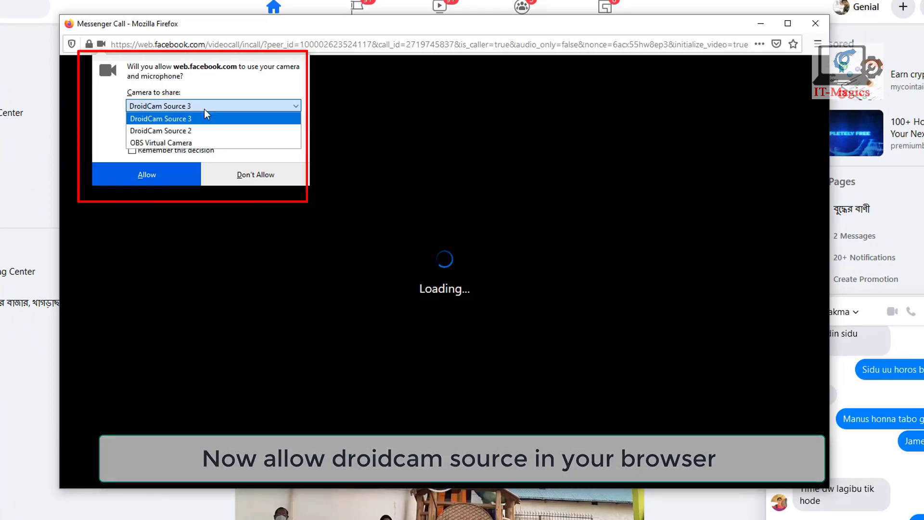
pyautogui.click(165, 179)
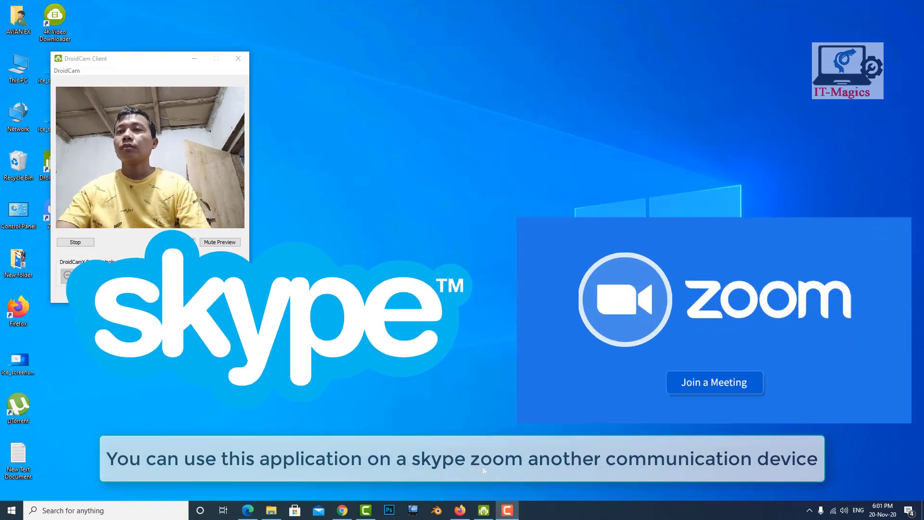
# Bring up the Windows Start menu over the streaming DroidCam preview
pyautogui.click(12, 513)
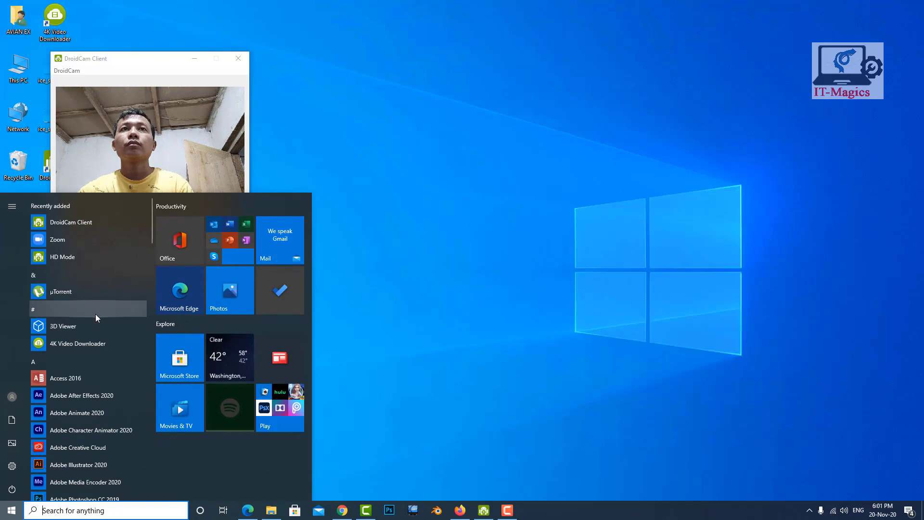